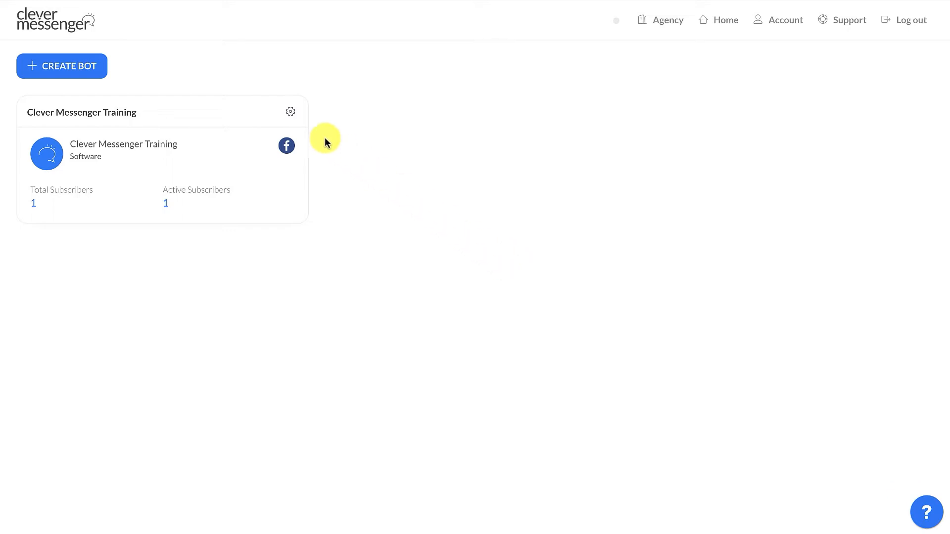
- Open the Clever Messenger Training bot's Integrations Manager and start a new integration, showing the list of providers
{"action": "left_click", "coordinate": [291, 116]}
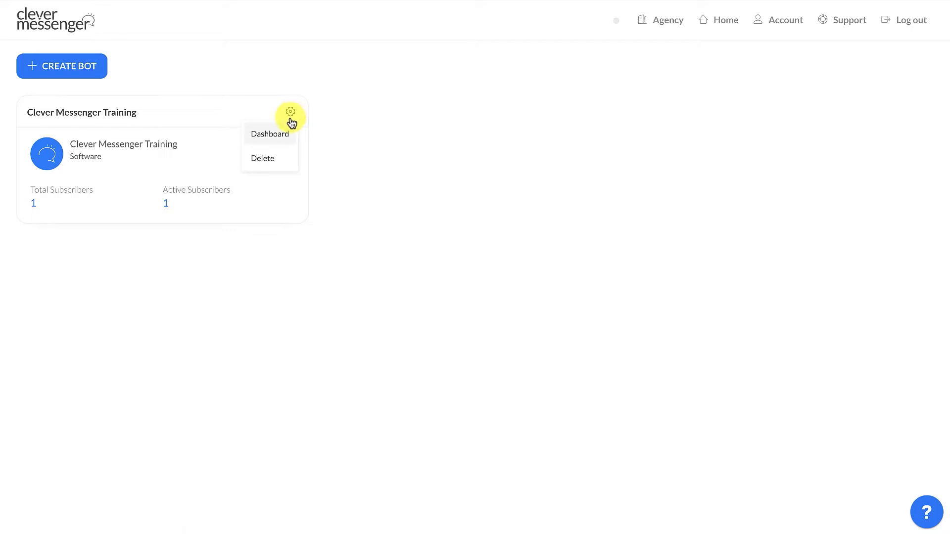
{"action": "left_click", "coordinate": [284, 138]}
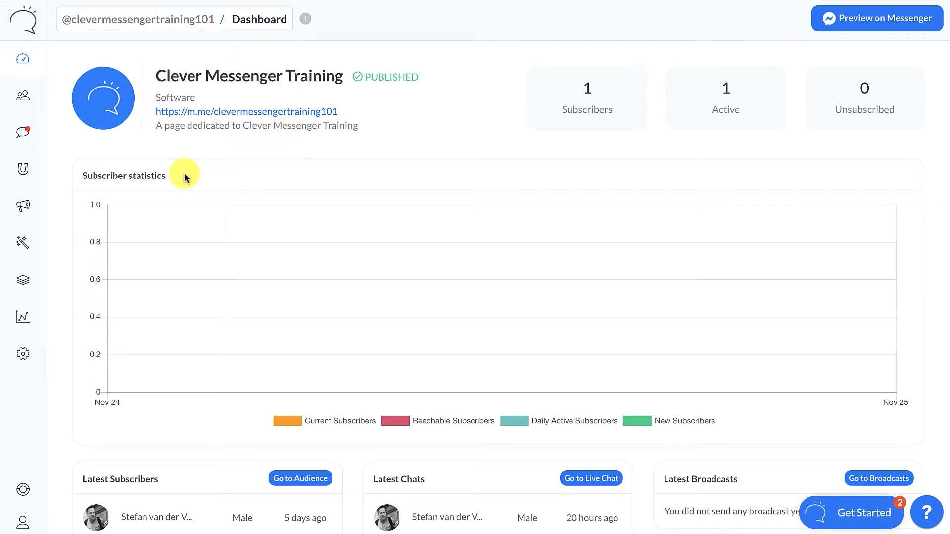
{"action": "left_click", "coordinate": [22, 244]}
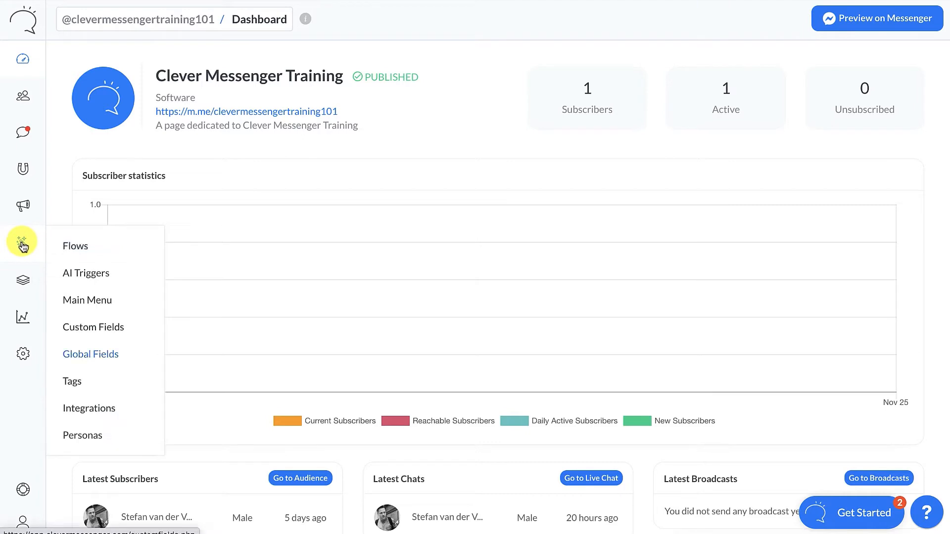
{"action": "left_click", "coordinate": [94, 408]}
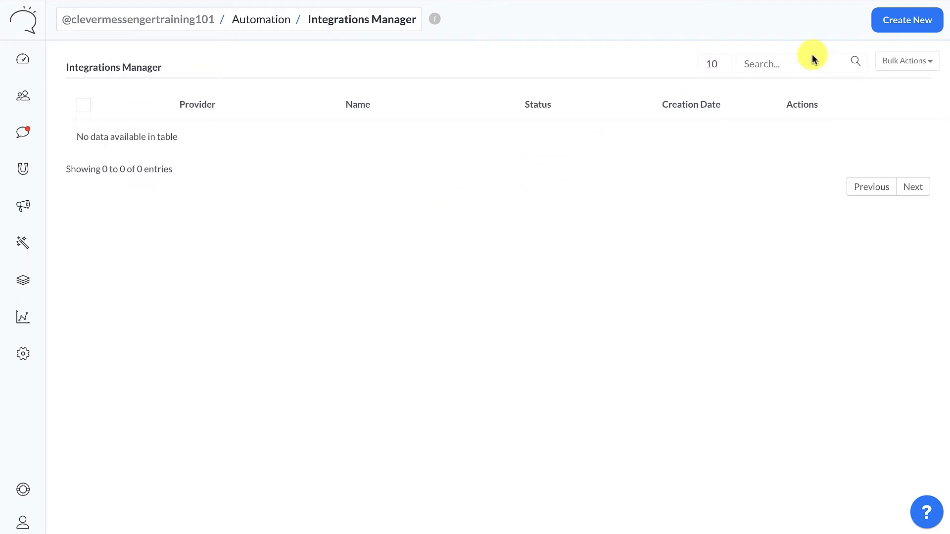
{"action": "left_click", "coordinate": [889, 29]}
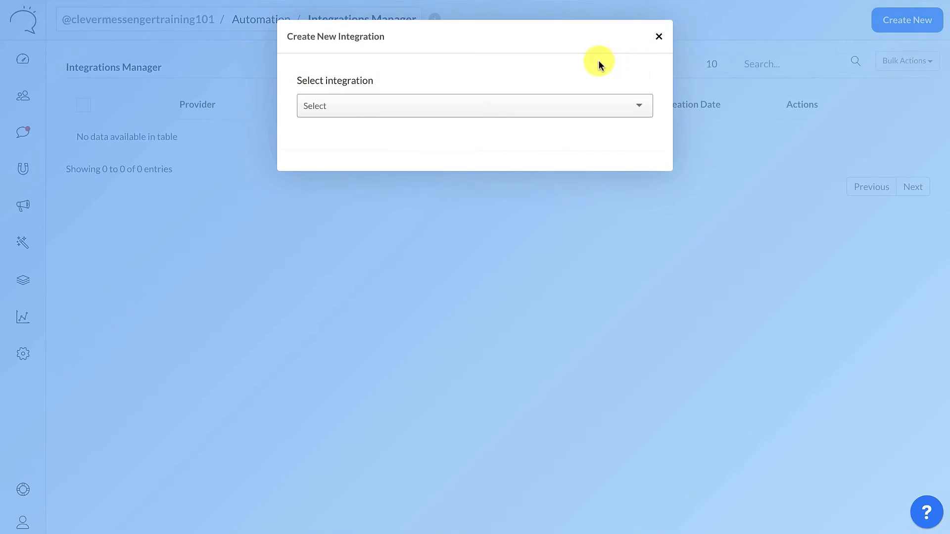
{"action": "left_click", "coordinate": [488, 109]}
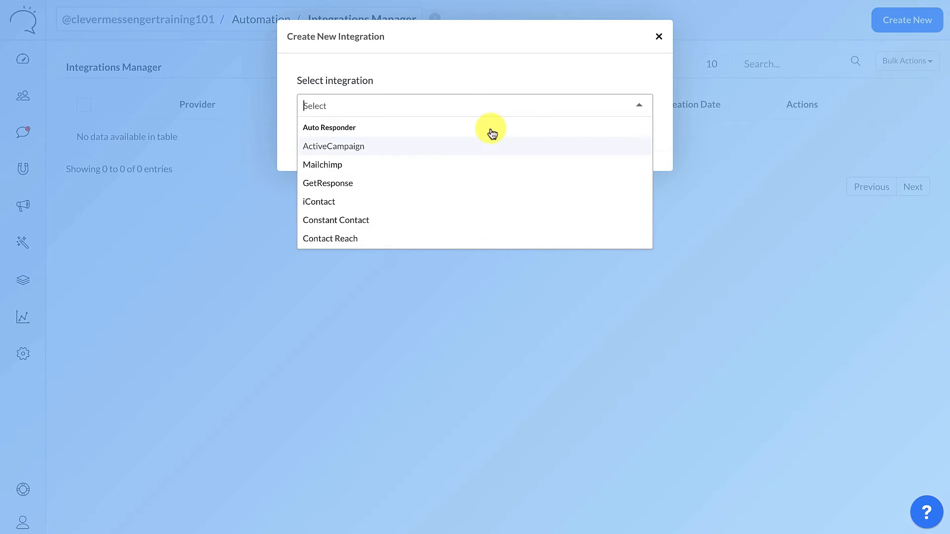
- Look through the available integration providers, from auto responders and webinar platforms to SMS and email services
{"action": "scroll", "coordinate": [491, 126], "scroll_direction": "down", "scroll_amount": 10}
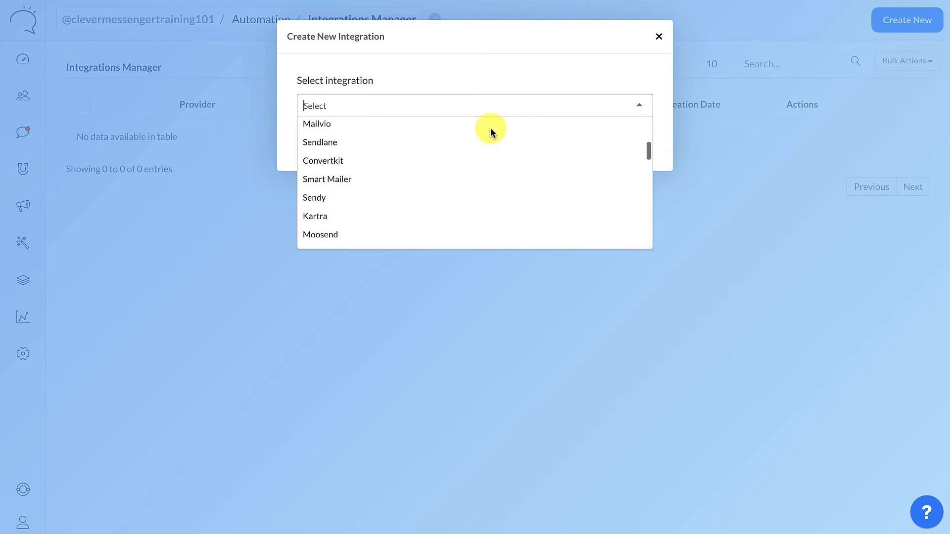
{"action": "scroll", "coordinate": [491, 127], "scroll_direction": "down", "scroll_amount": 3}
{"action": "scroll", "coordinate": [491, 129], "scroll_direction": "up", "scroll_amount": 5}
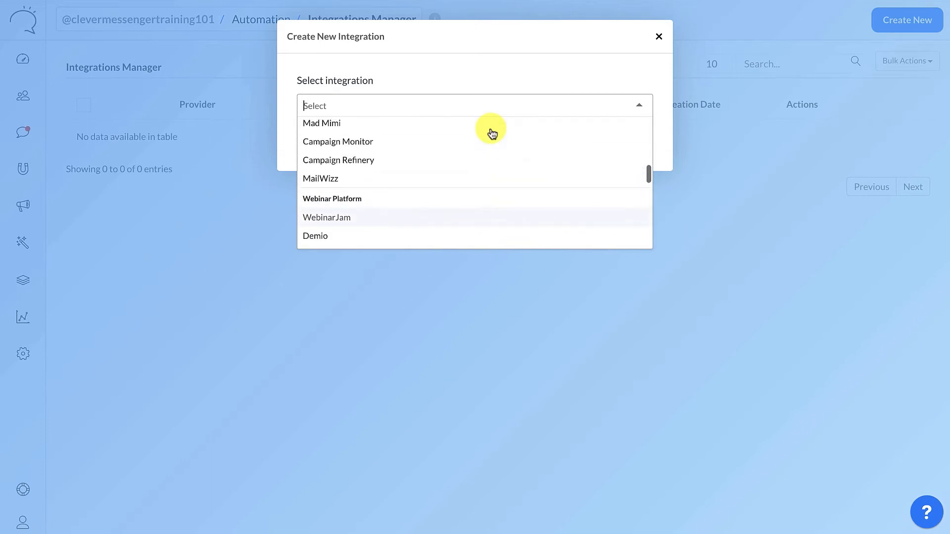
{"action": "scroll", "coordinate": [492, 132], "scroll_direction": "down", "scroll_amount": 3}
{"action": "scroll", "coordinate": [492, 132], "scroll_direction": "down", "scroll_amount": 5}
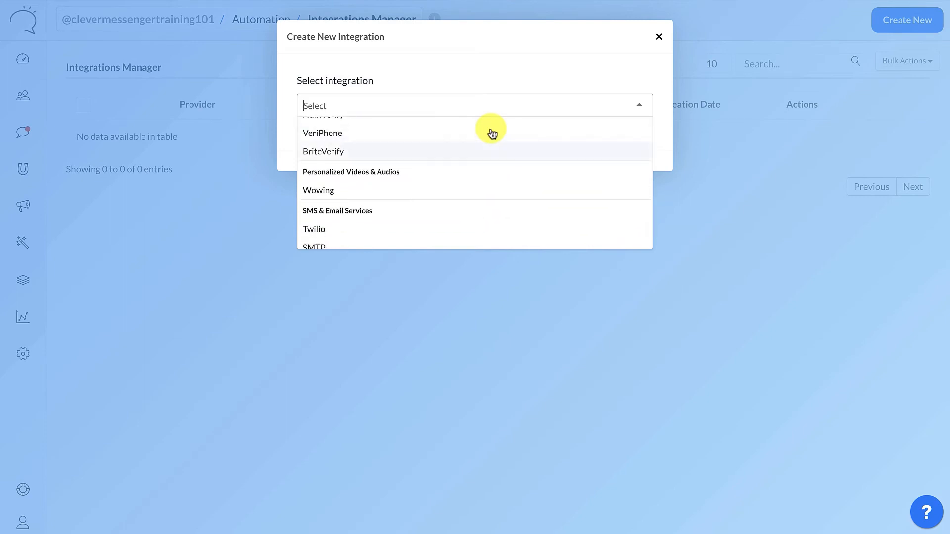
{"action": "scroll", "coordinate": [429, 193], "scroll_direction": "down", "scroll_amount": 3}
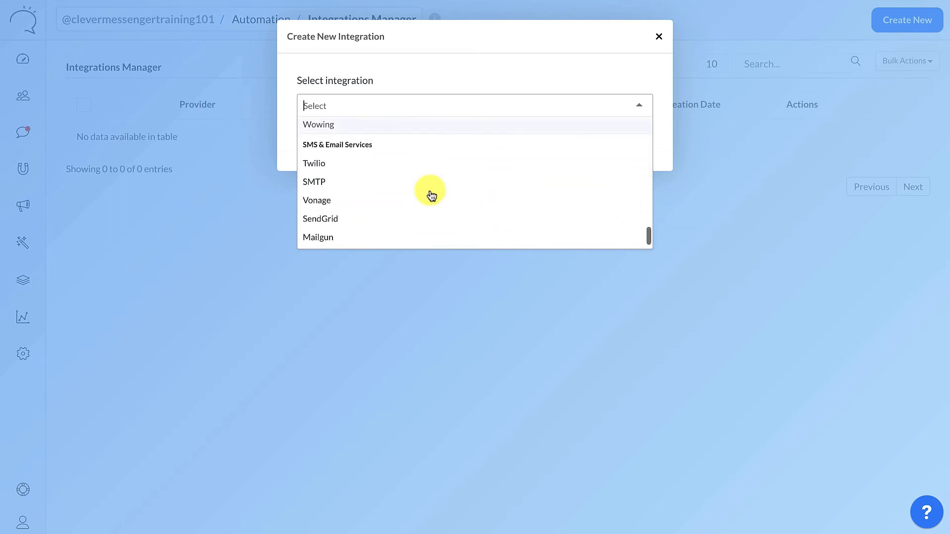
{"action": "scroll", "coordinate": [430, 194], "scroll_direction": "up", "scroll_amount": 10}
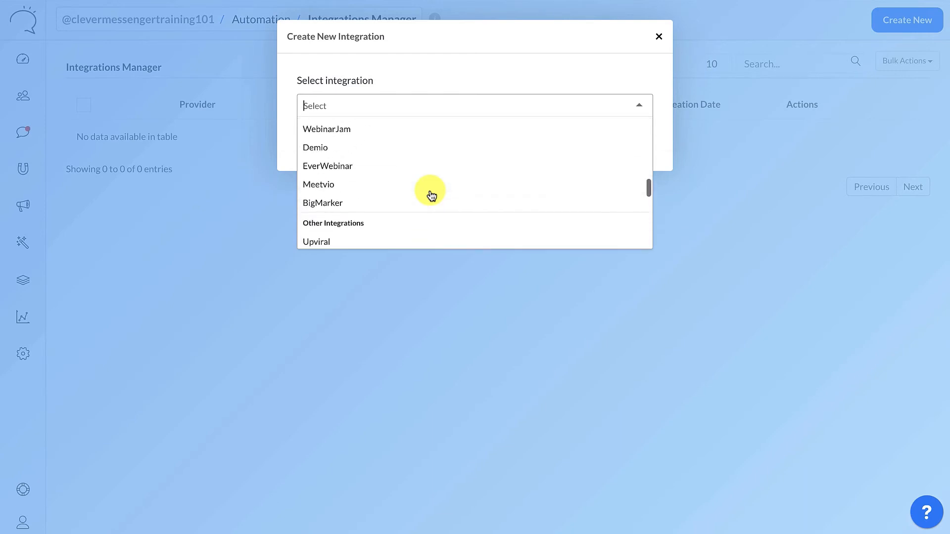
{"action": "scroll", "coordinate": [431, 195], "scroll_direction": "up", "scroll_amount": 5}
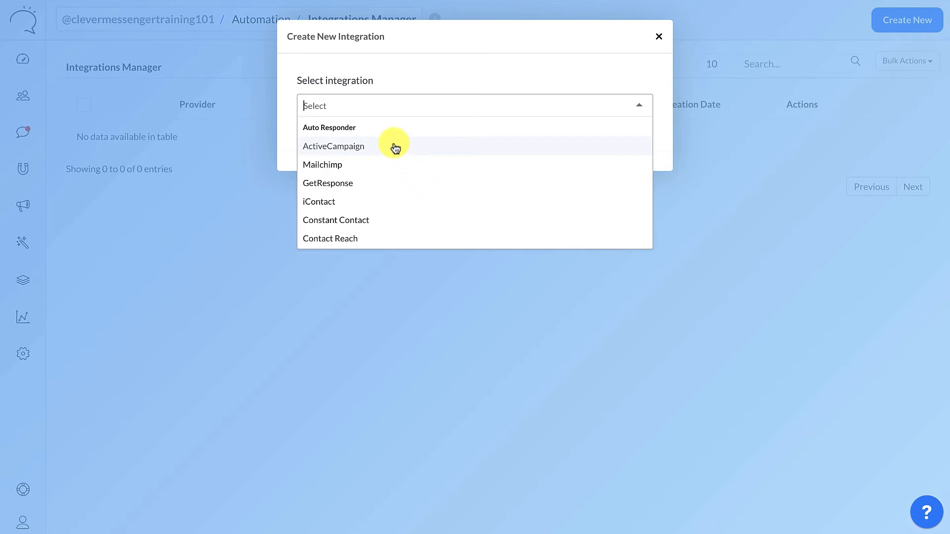
{"action": "key", "text": "Down"}
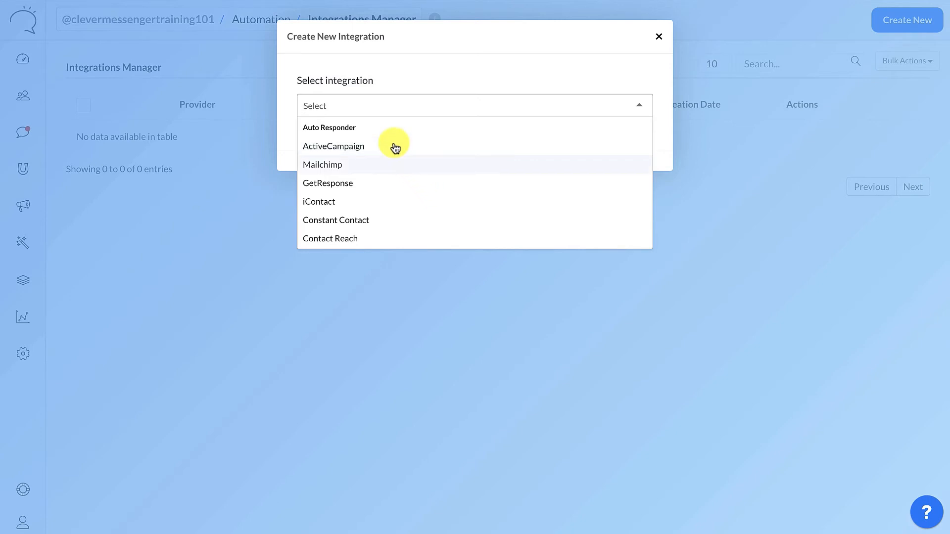
{"action": "scroll", "coordinate": [400, 183], "scroll_direction": "down", "scroll_amount": 2}
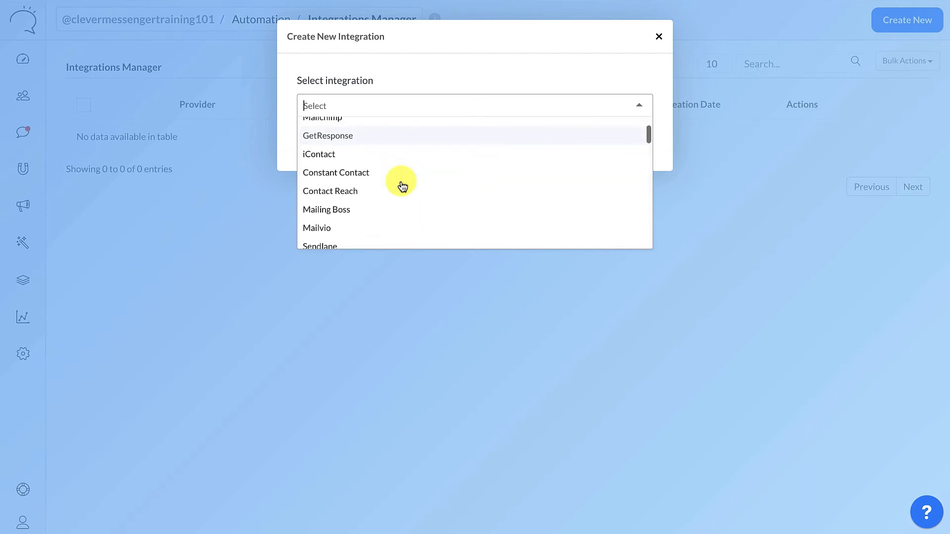
{"action": "scroll", "coordinate": [402, 186], "scroll_direction": "up", "scroll_amount": 2}
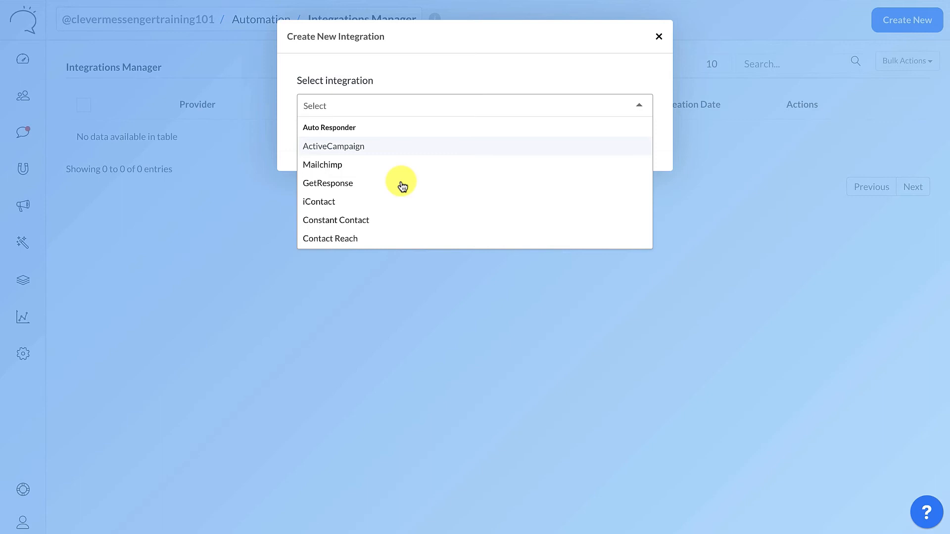
- Create an ActiveCampaign integration named "ActiveCampaign Integration #1", filling in the account's ActiveCampaign URL and API key, and save it
{"action": "left_click", "coordinate": [402, 147]}
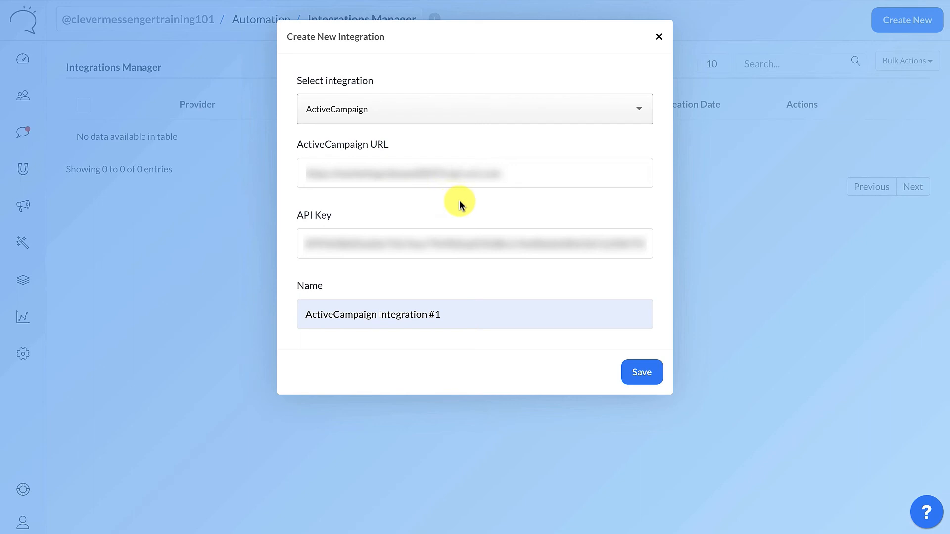
{"action": "left_click", "coordinate": [642, 374]}
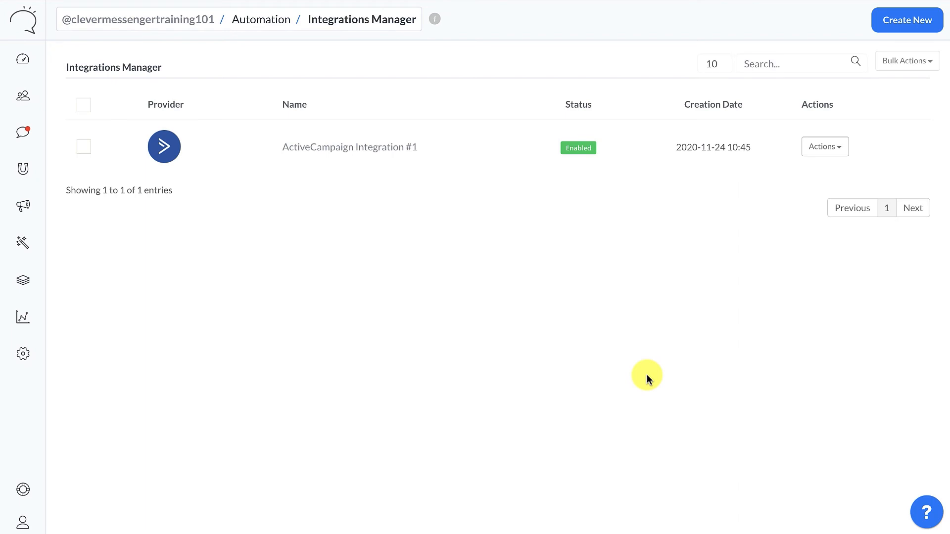
- Start another new integration and examine the connection fields required for iContact, Mailchimp and Mailvio
{"action": "left_click", "coordinate": [908, 15]}
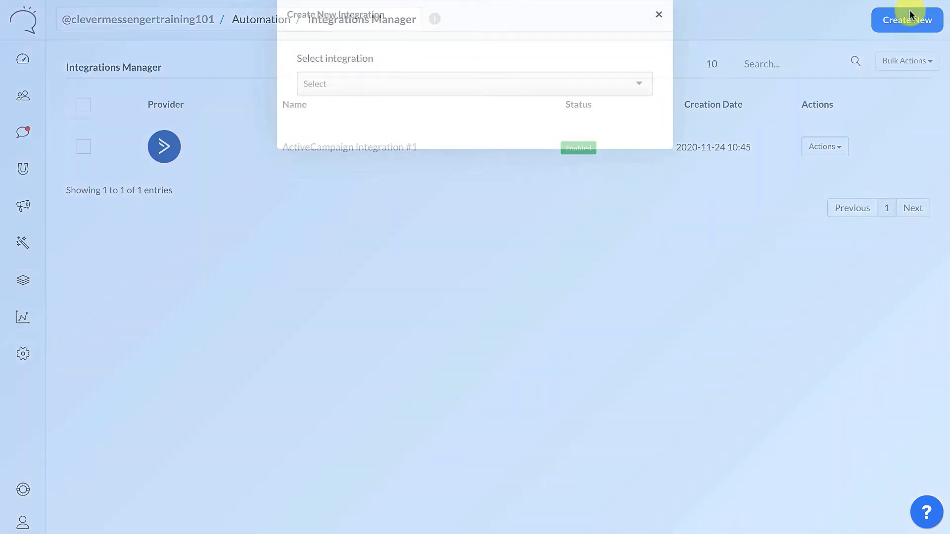
{"action": "left_click", "coordinate": [541, 106]}
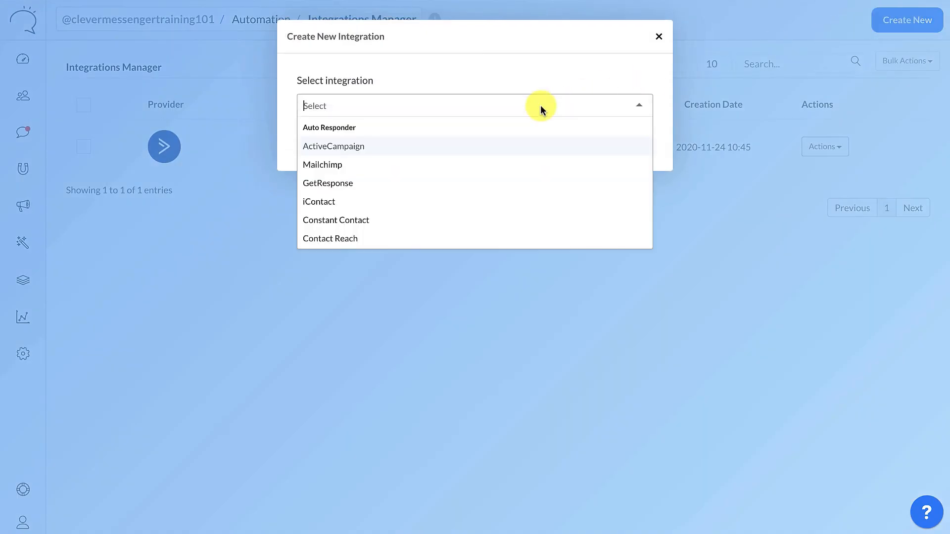
{"action": "left_click", "coordinate": [498, 201]}
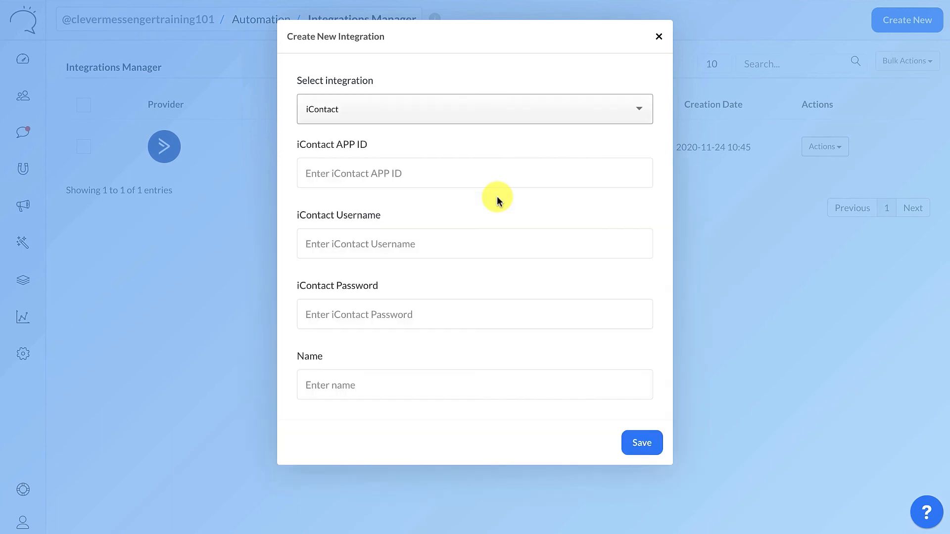
{"action": "left_click", "coordinate": [366, 116]}
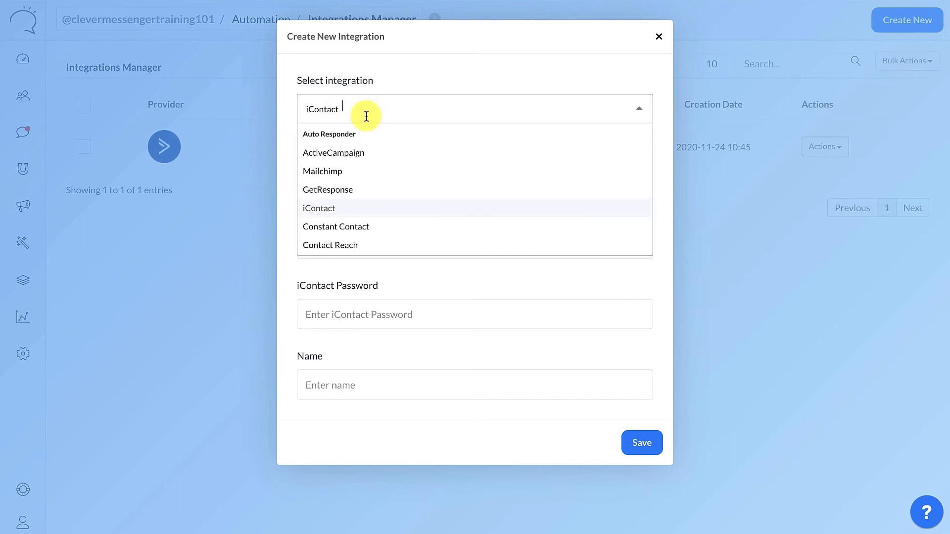
{"action": "left_click", "coordinate": [371, 177]}
{"action": "left_click", "coordinate": [399, 117]}
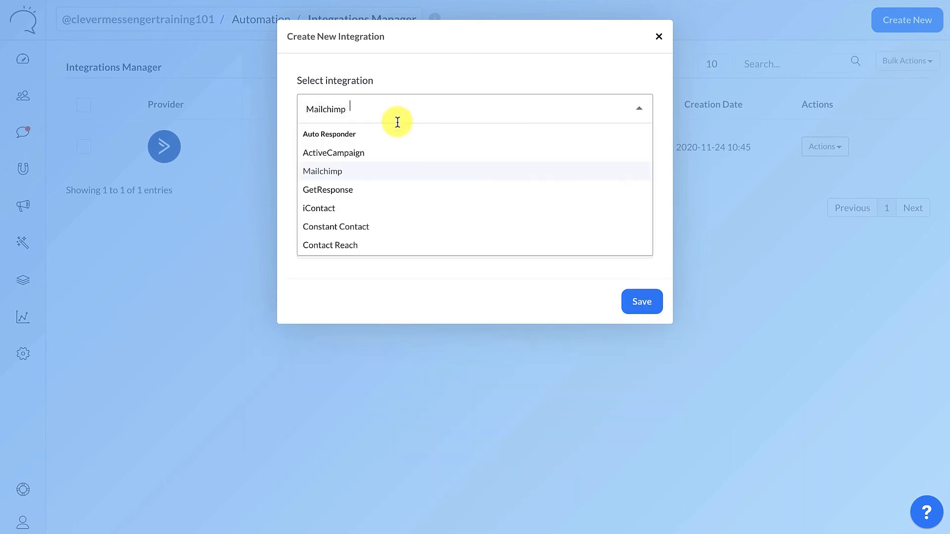
{"action": "scroll", "coordinate": [368, 216], "scroll_direction": "down", "scroll_amount": 3}
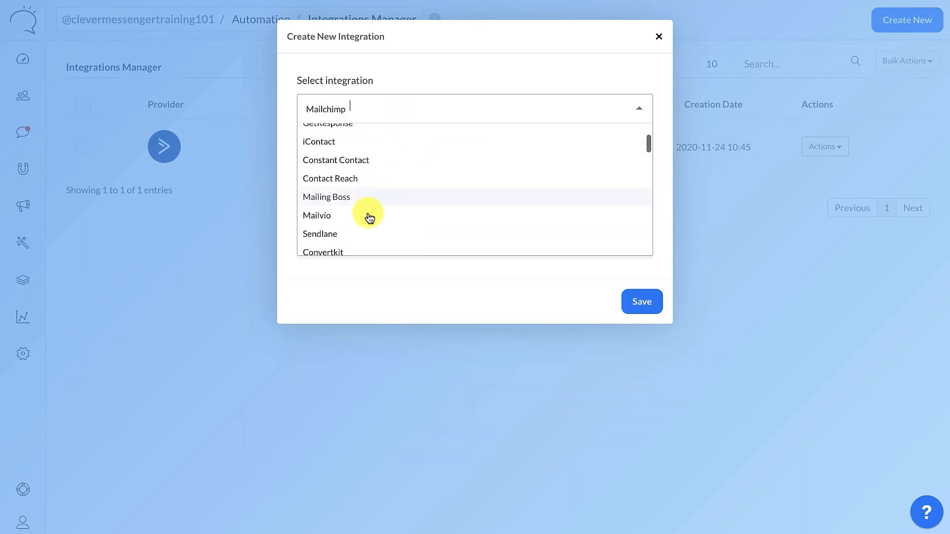
{"action": "left_click", "coordinate": [367, 215]}
- Examine the account authorization option for the Constant Contact integration, and close the dialog without saving
{"action": "left_click", "coordinate": [369, 111]}
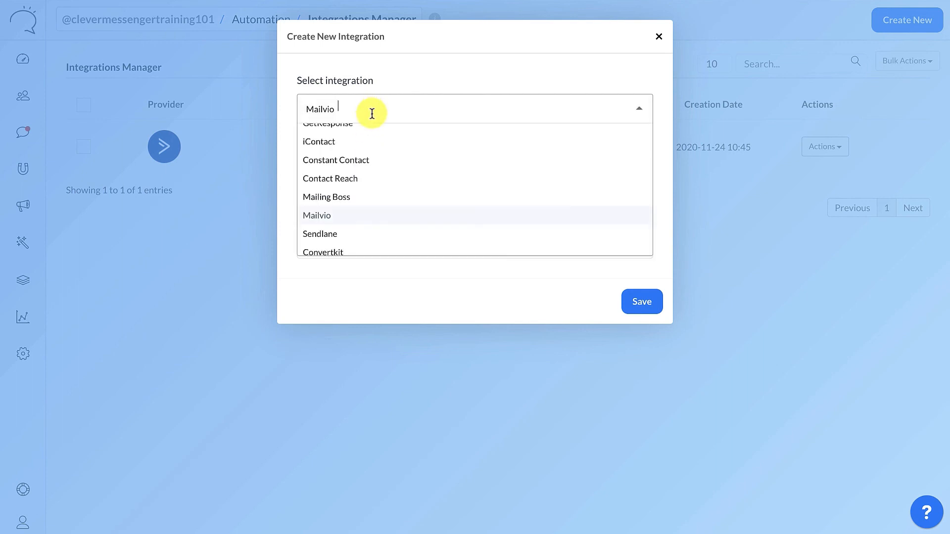
{"action": "scroll", "coordinate": [376, 179], "scroll_direction": "down", "scroll_amount": 4}
{"action": "scroll", "coordinate": [376, 179], "scroll_direction": "up", "scroll_amount": 4}
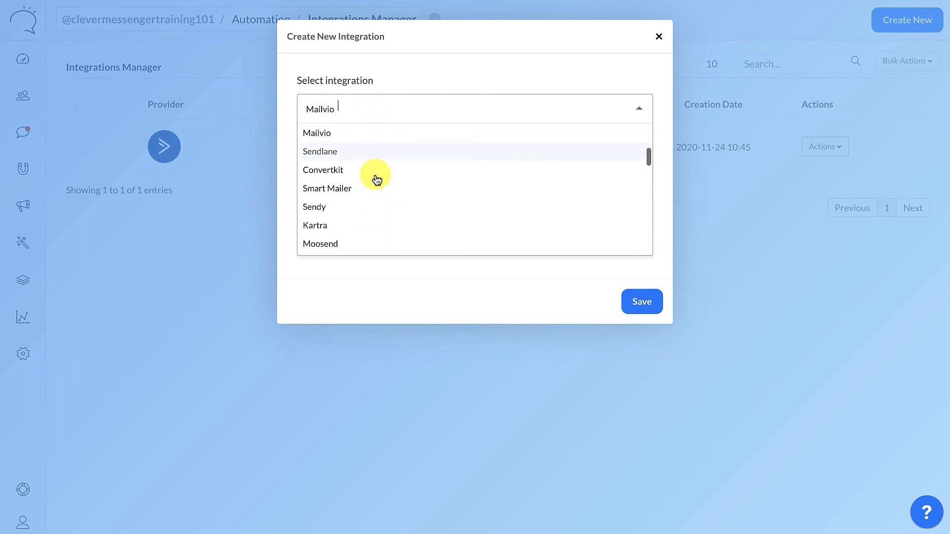
{"action": "scroll", "coordinate": [376, 179], "scroll_direction": "up", "scroll_amount": 1}
{"action": "left_click", "coordinate": [371, 176]}
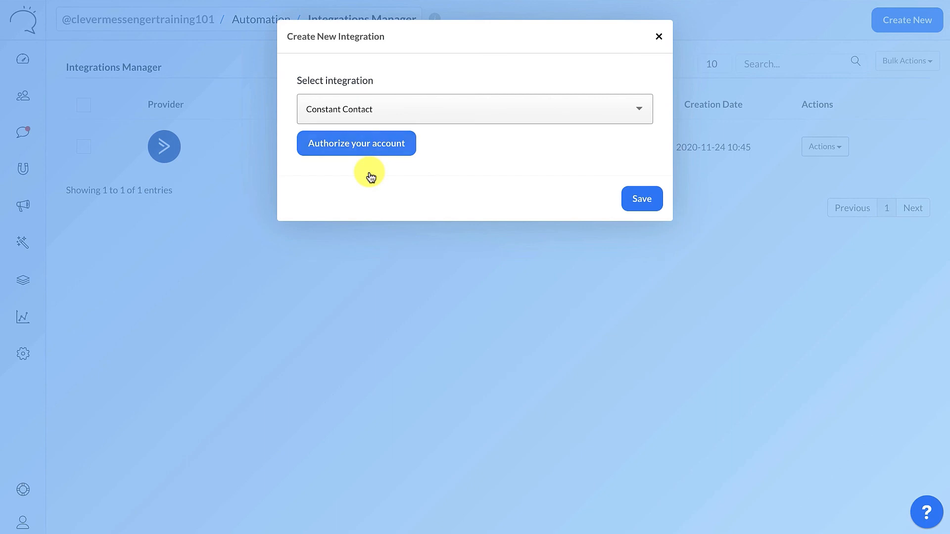
{"action": "left_click", "coordinate": [398, 150]}
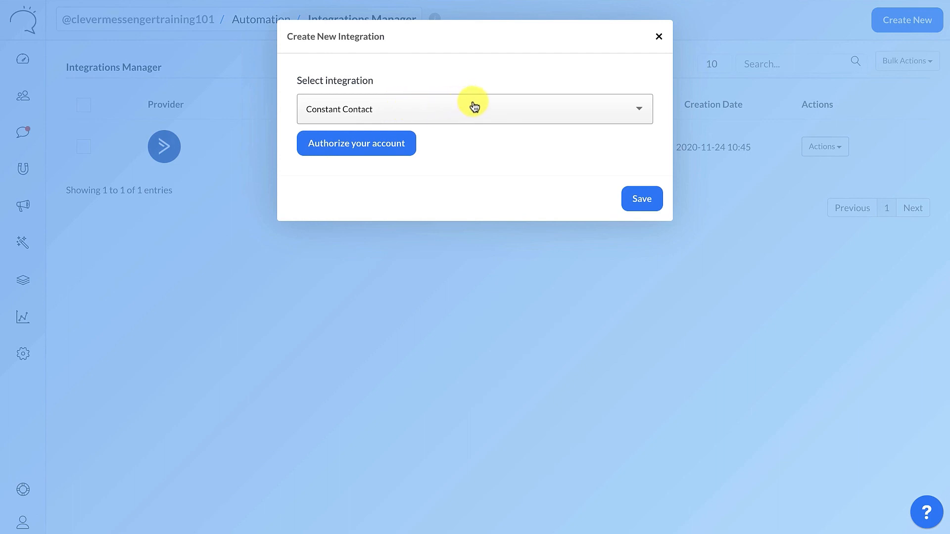
{"action": "left_click", "coordinate": [659, 36]}
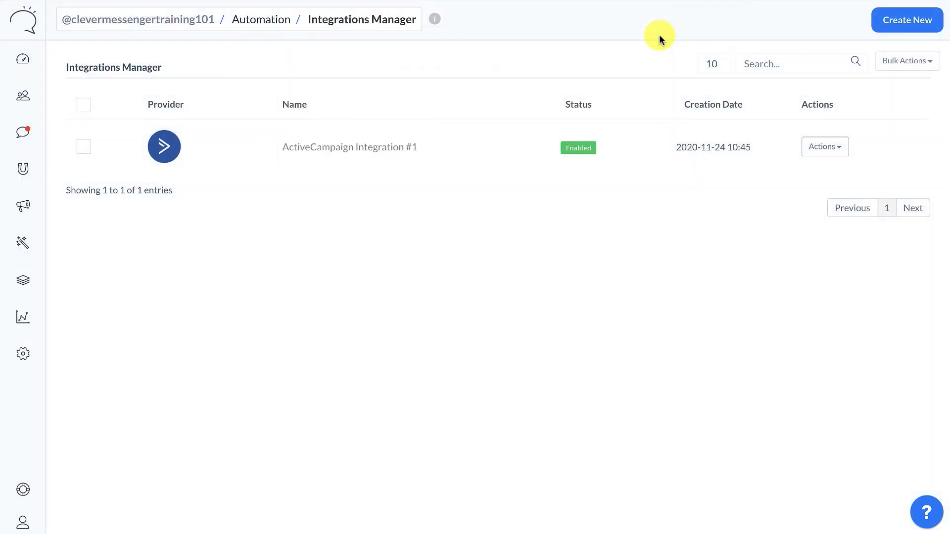